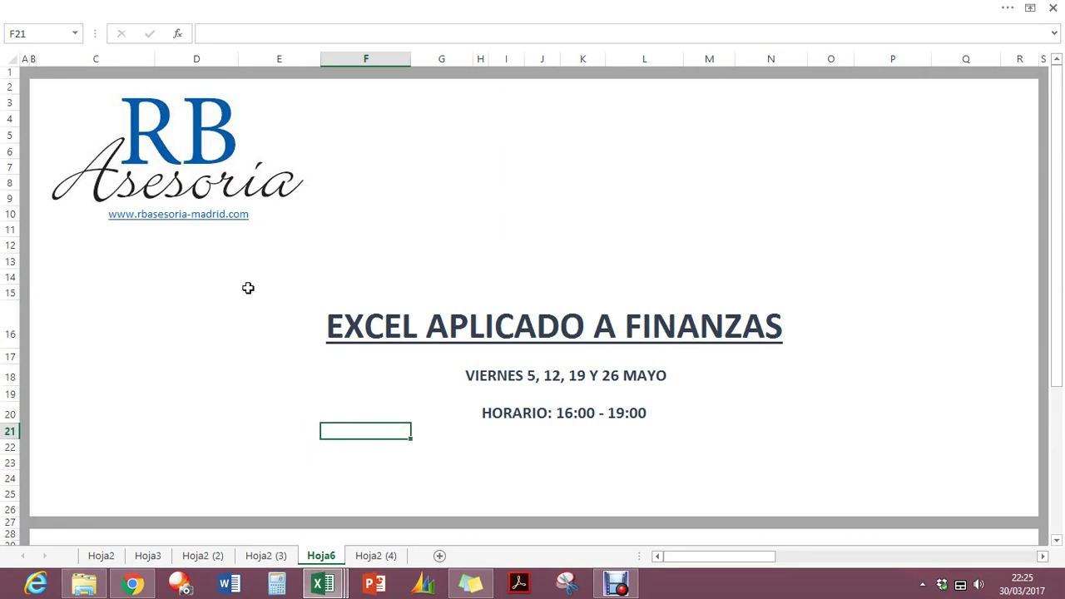
# Go to the Hoja2 (4) sheet and review the EMPRESA X table and D16 sales formula.
pyautogui.click(371, 557)
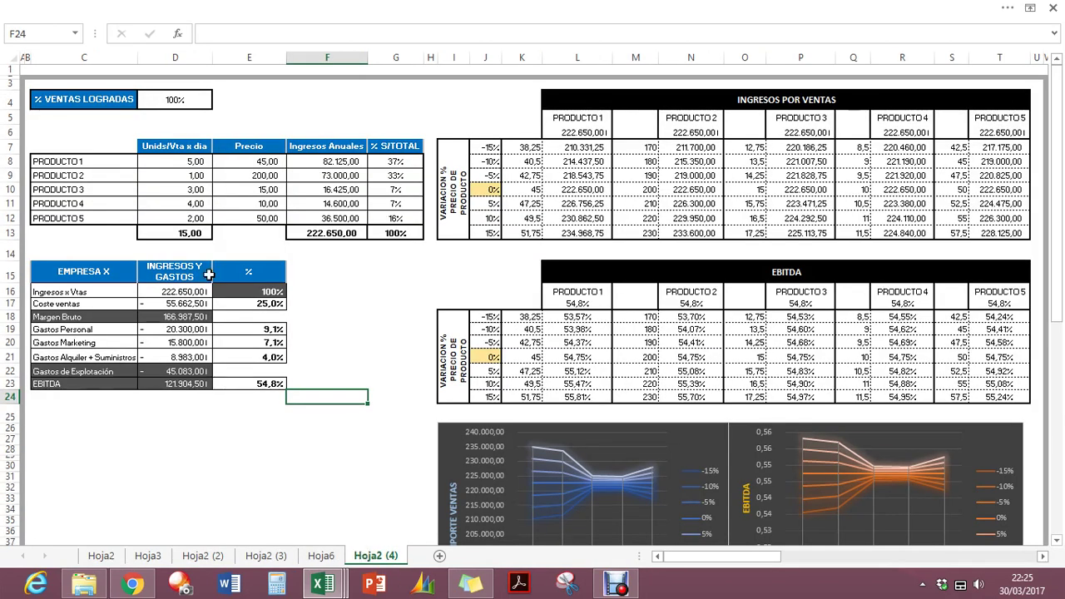
pyautogui.click(81, 277)
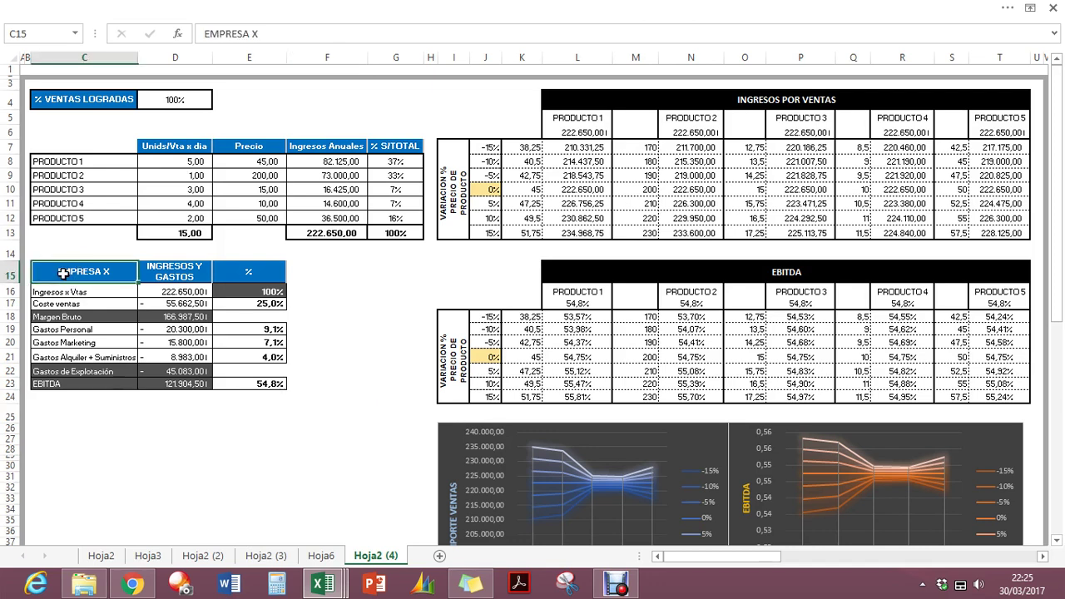
pyautogui.keyDown('shift'); pyautogui.click(257, 383); pyautogui.keyUp('shift')
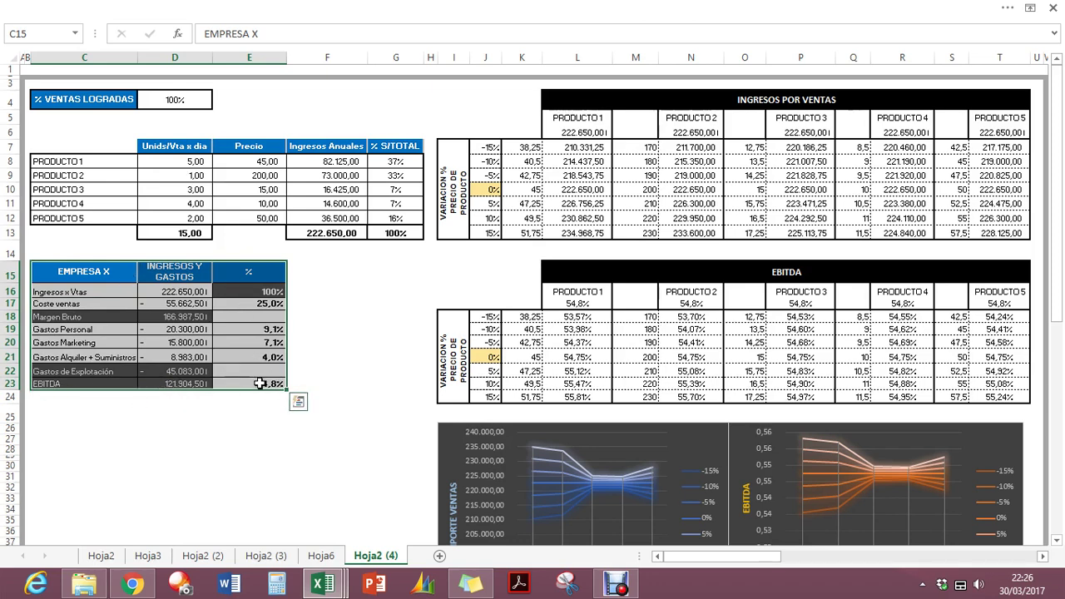
pyautogui.click(154, 291)
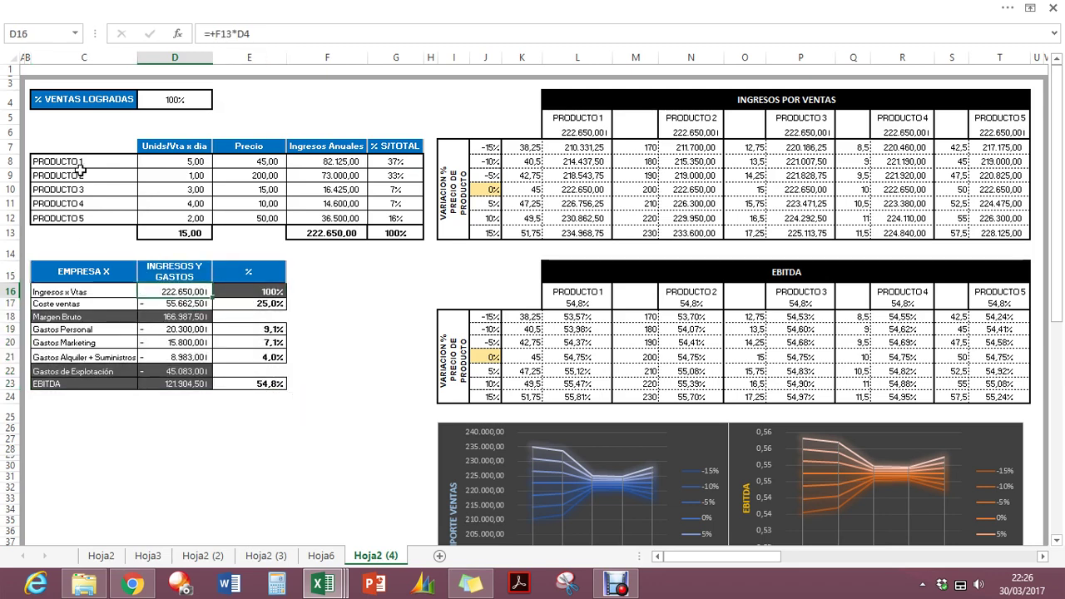
pyautogui.click(62, 148)
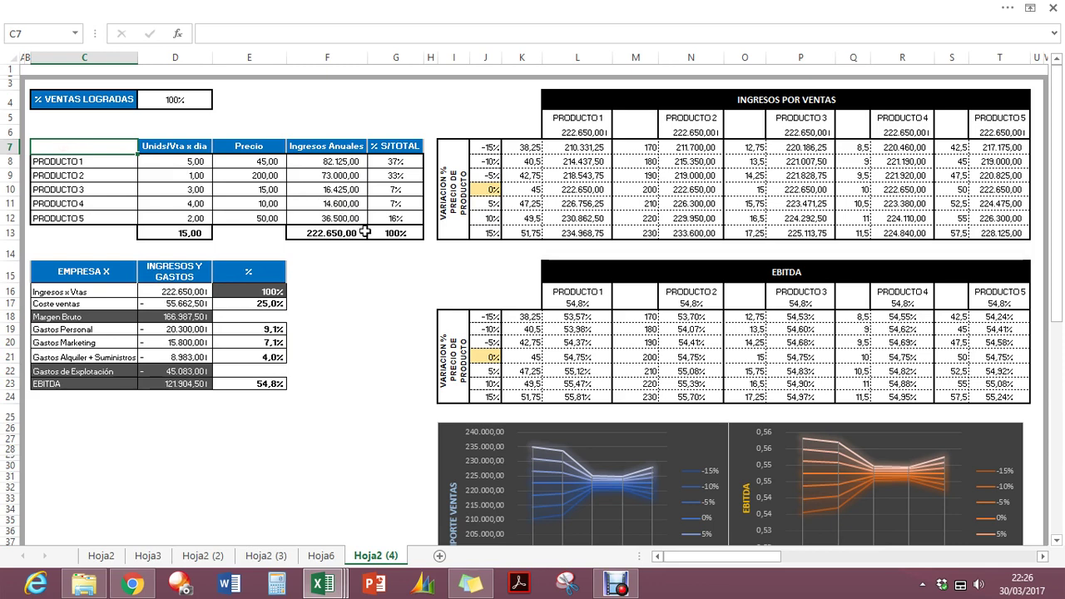
pyautogui.keyDown('shift'); pyautogui.click(387, 233); pyautogui.keyUp('shift')
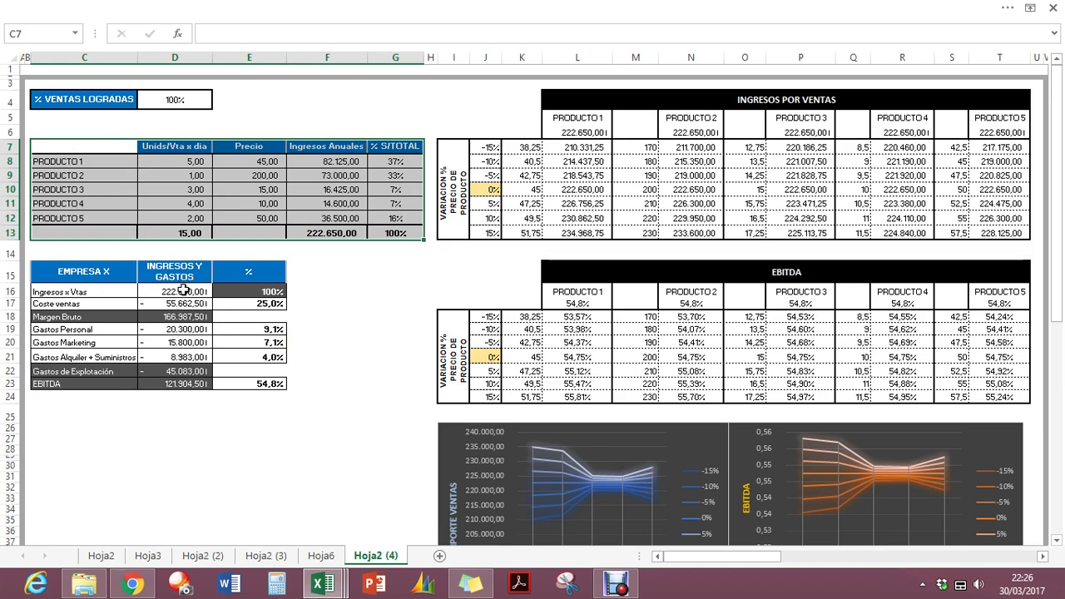
pyautogui.click(338, 161)
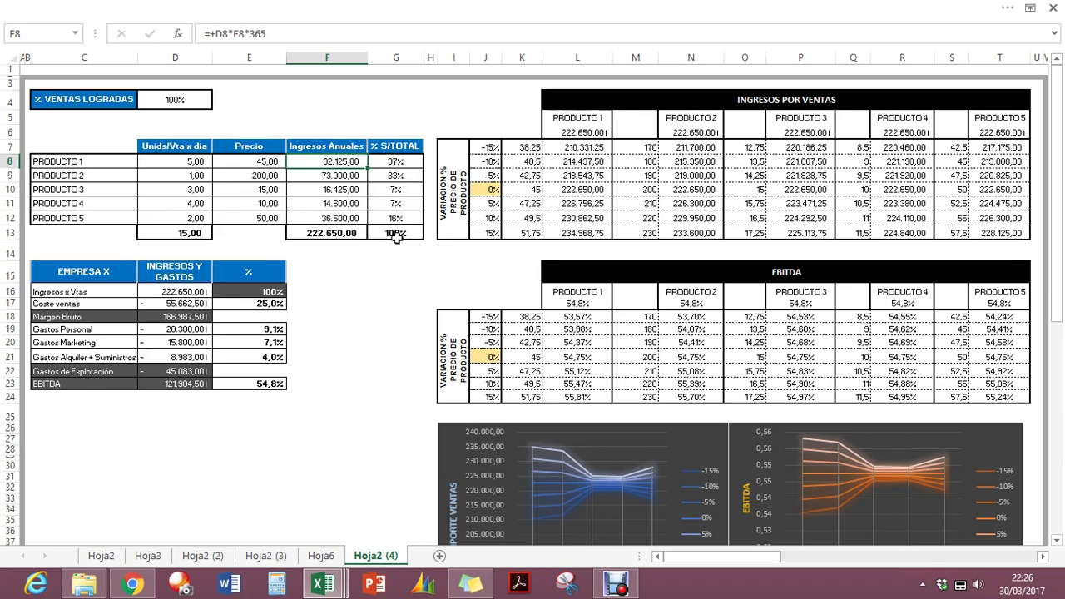
pyautogui.click(574, 149)
pyautogui.keyDown('shift'); pyautogui.click(578, 236); pyautogui.keyUp('shift')
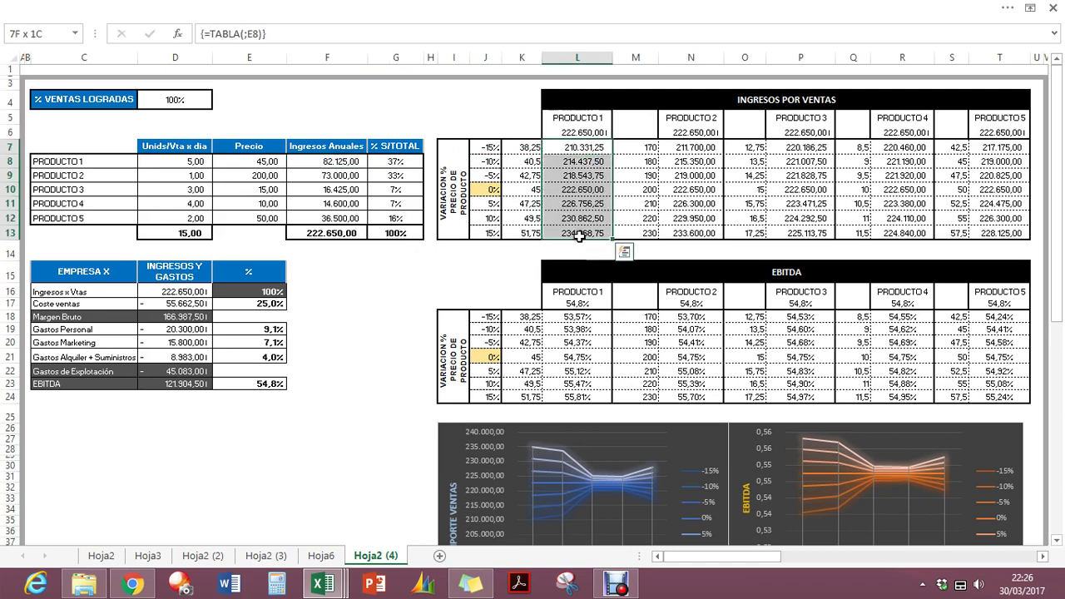
# Delete the Producto 1 revenue results in L7:L13.
pyautogui.press('Delete')
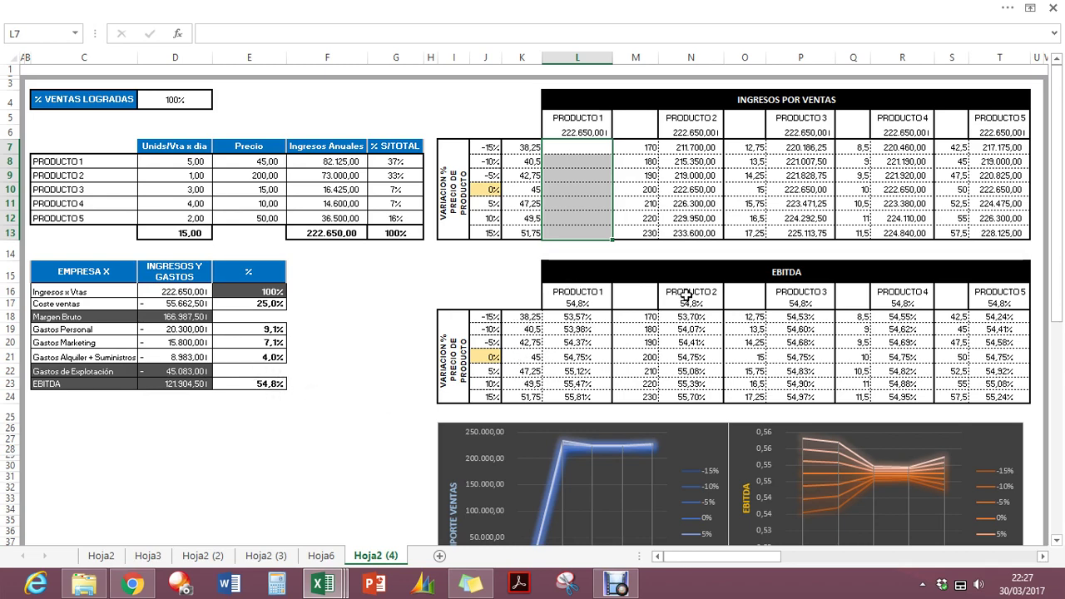
# Select K6:L13 and open Tabla de datos from DATOS > Análisis de hipótesis.
pyautogui.click(565, 147)
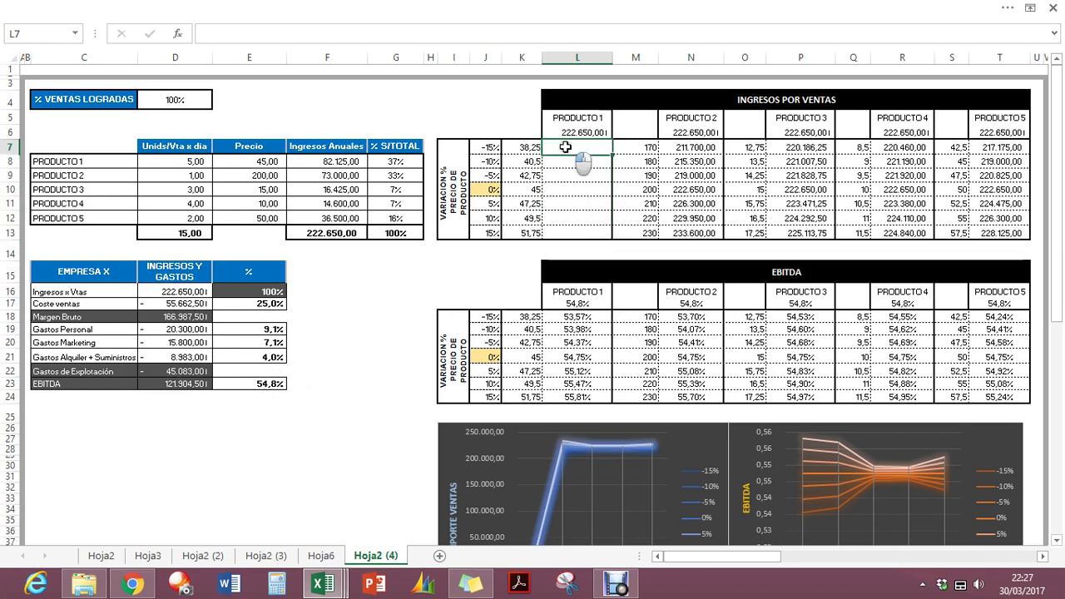
pyautogui.click(527, 133)
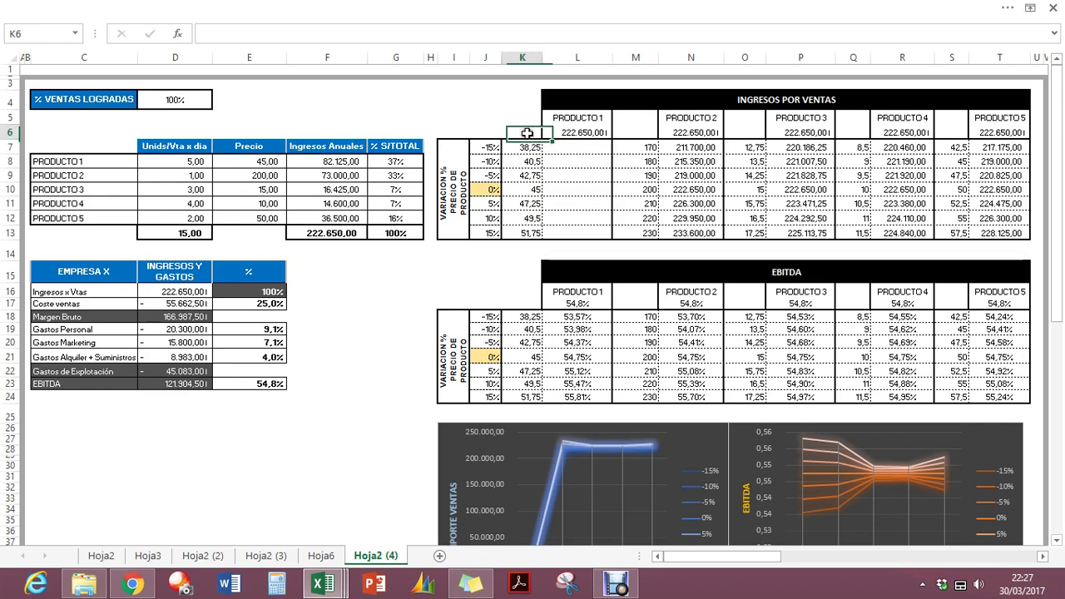
pyautogui.keyDown('shift'); pyautogui.click(576, 233); pyautogui.keyUp('shift')
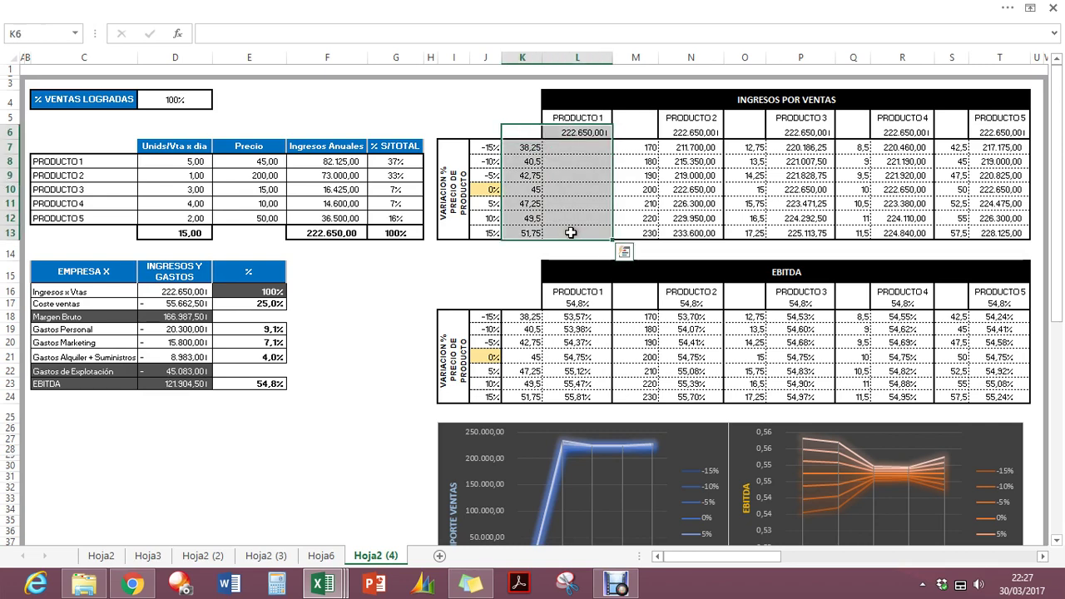
pyautogui.click(539, 6)
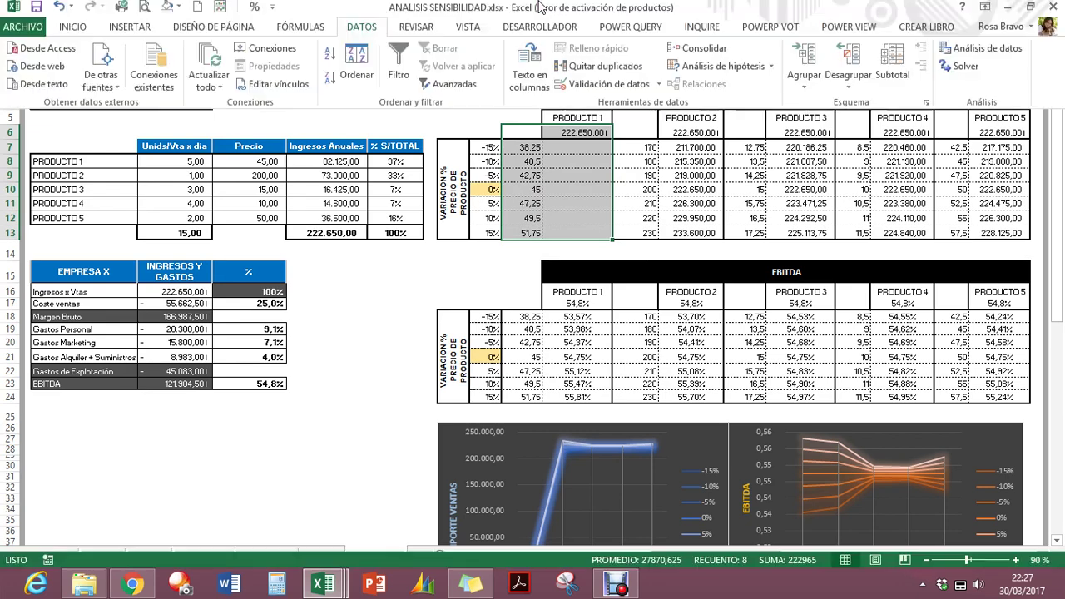
pyautogui.click(726, 73)
pyautogui.click(732, 131)
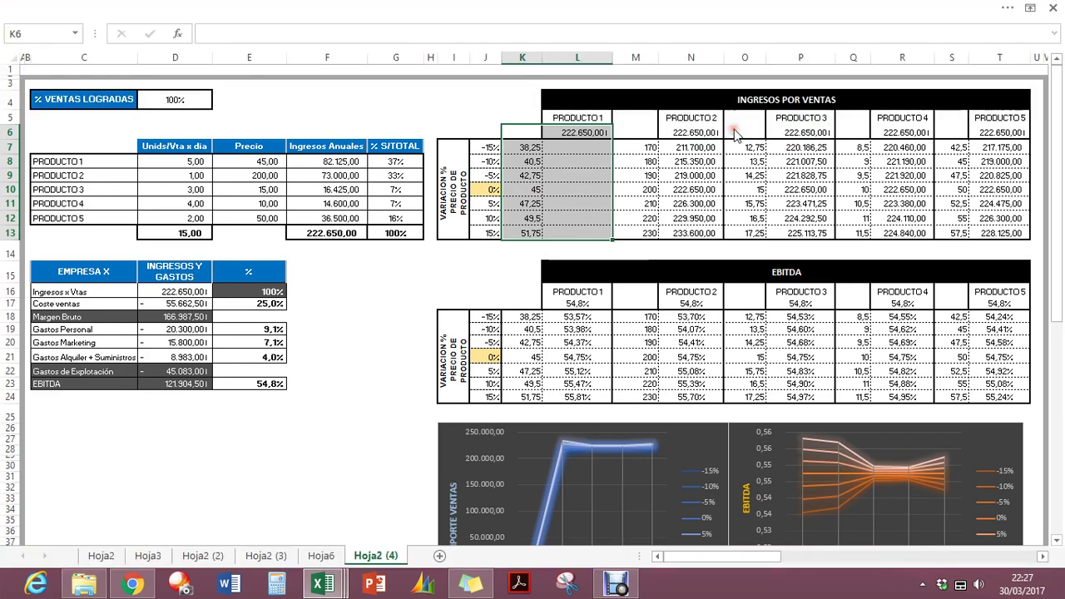
pyautogui.click(741, 298)
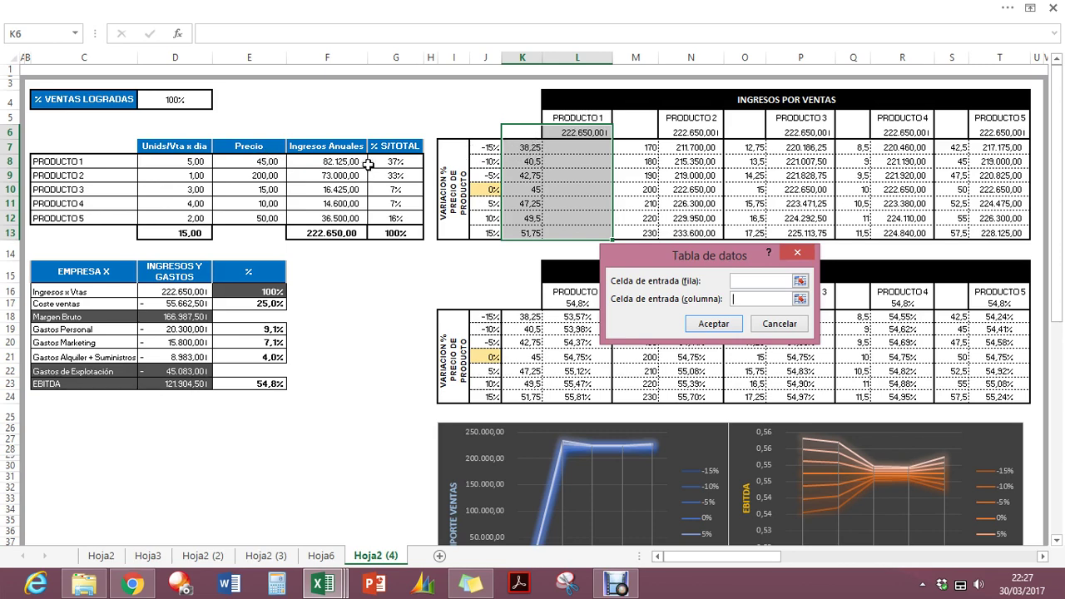
# Use $E$8 as the column input cell, refilling L7:L13 from 210.331,25 to 234.968,75.
pyautogui.click(263, 161)
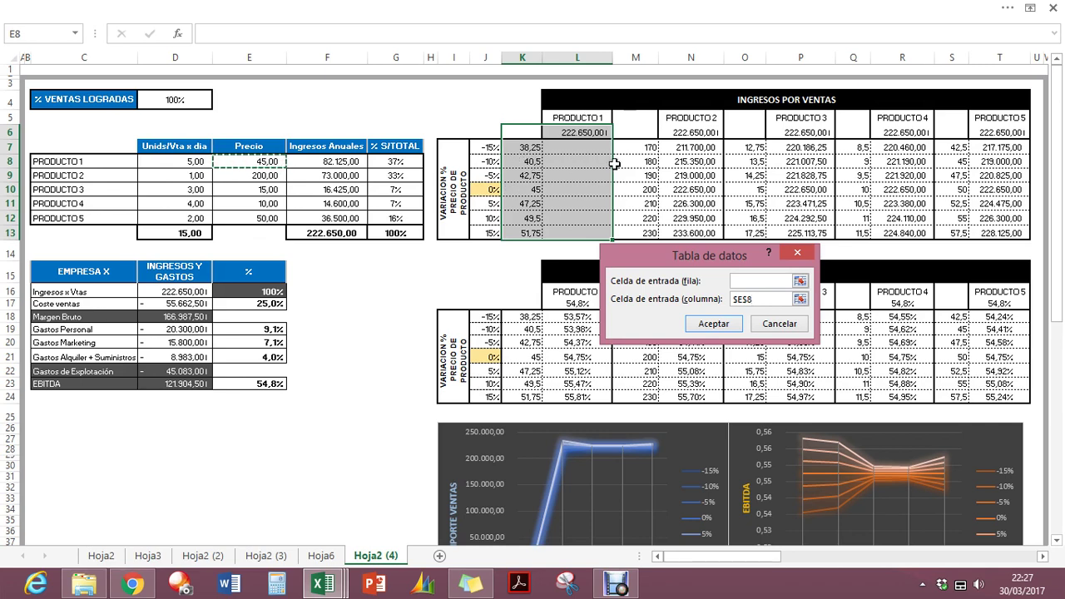
pyautogui.click(714, 324)
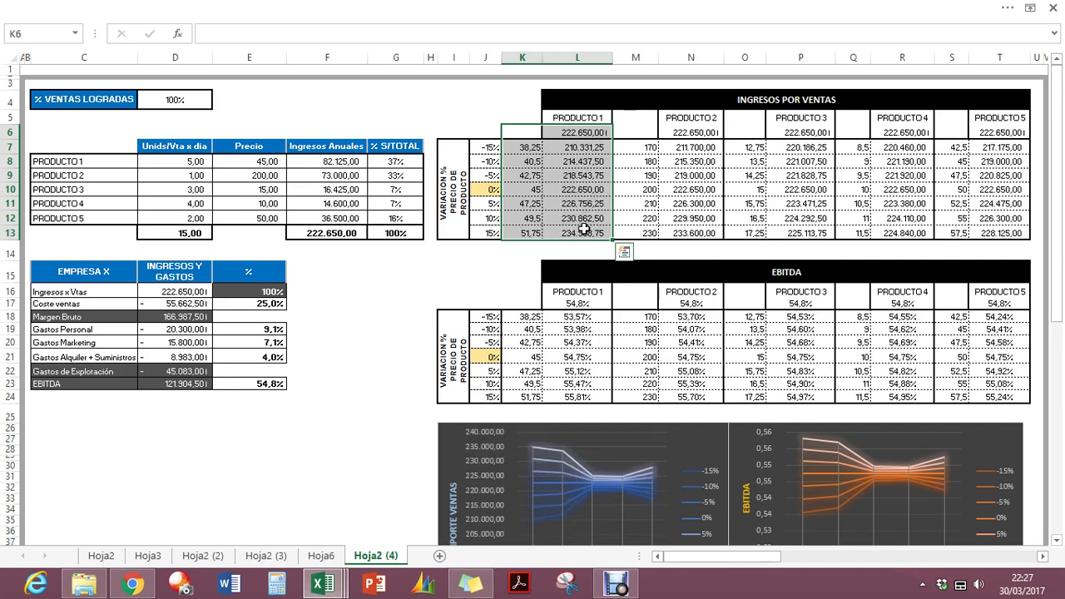
pyautogui.scroll(-2, 601, 307)
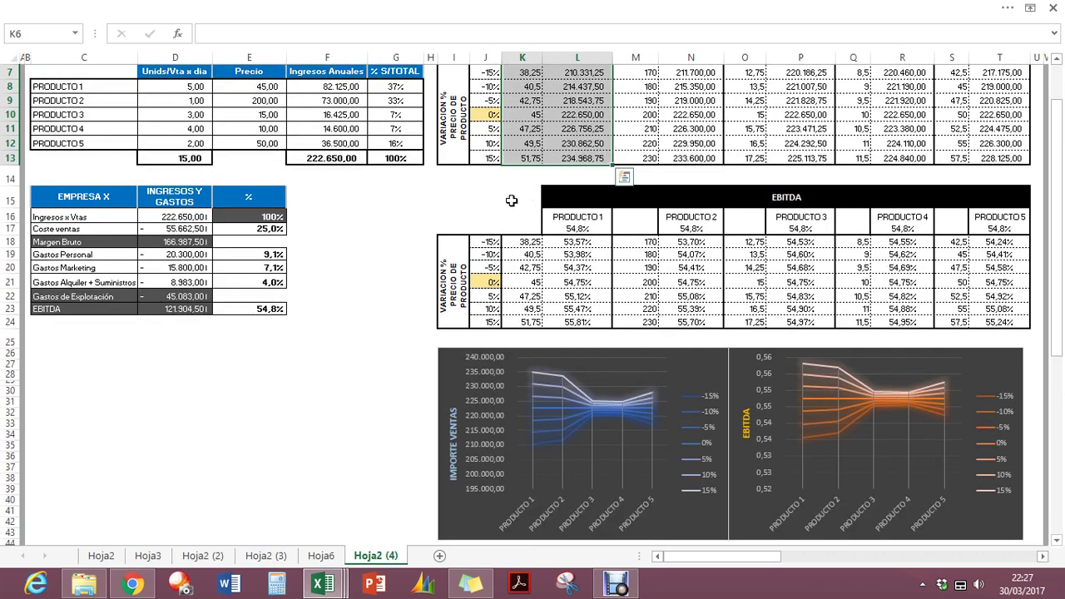
pyautogui.click(483, 198)
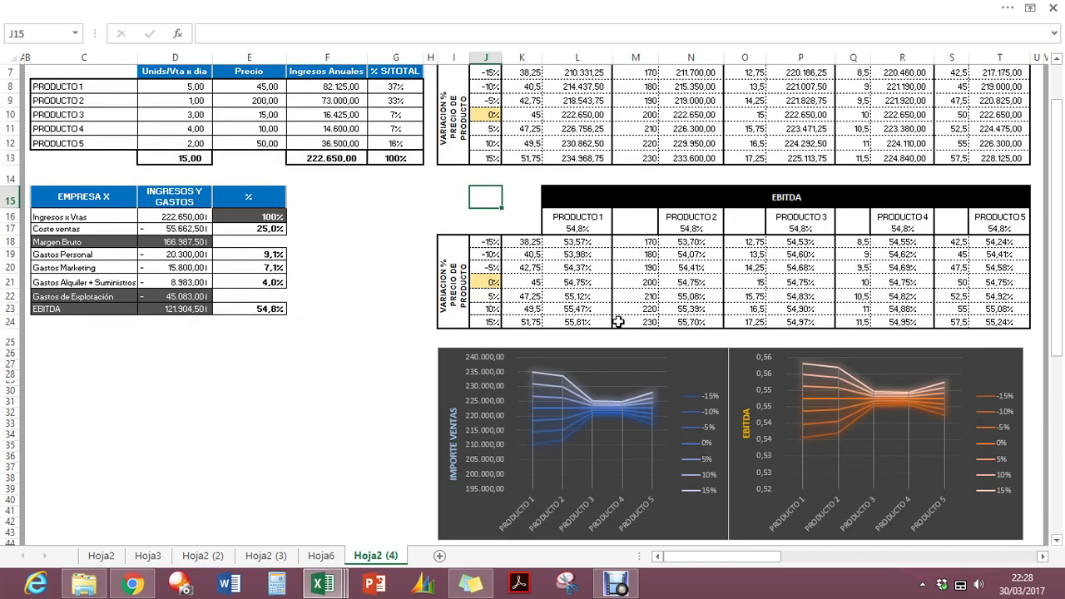
pyautogui.scroll(-2, 619, 322)
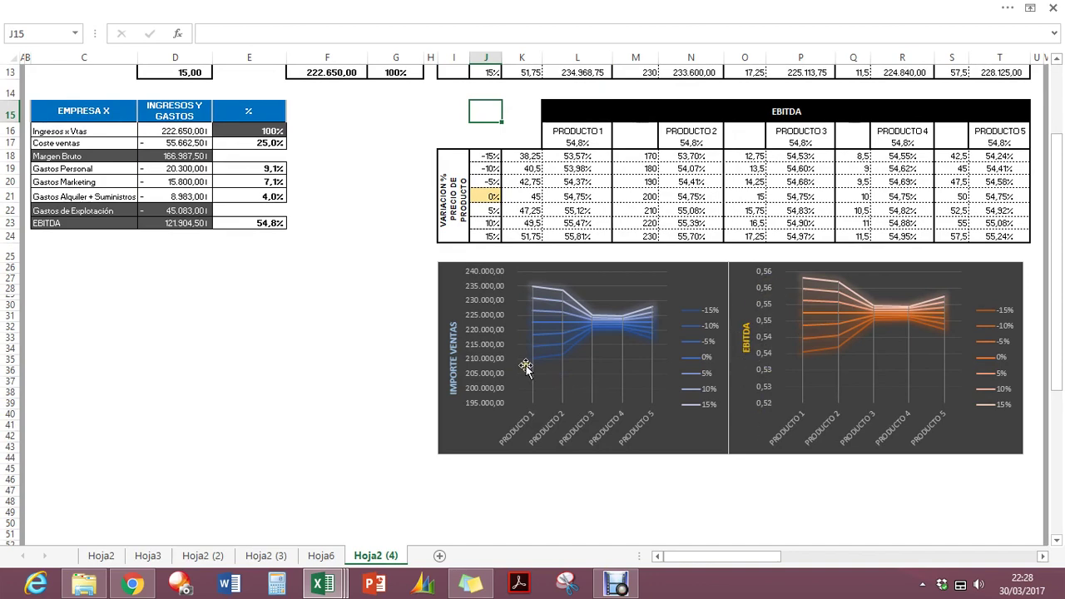
pyautogui.scroll(1, 526, 365)
pyautogui.click(554, 335)
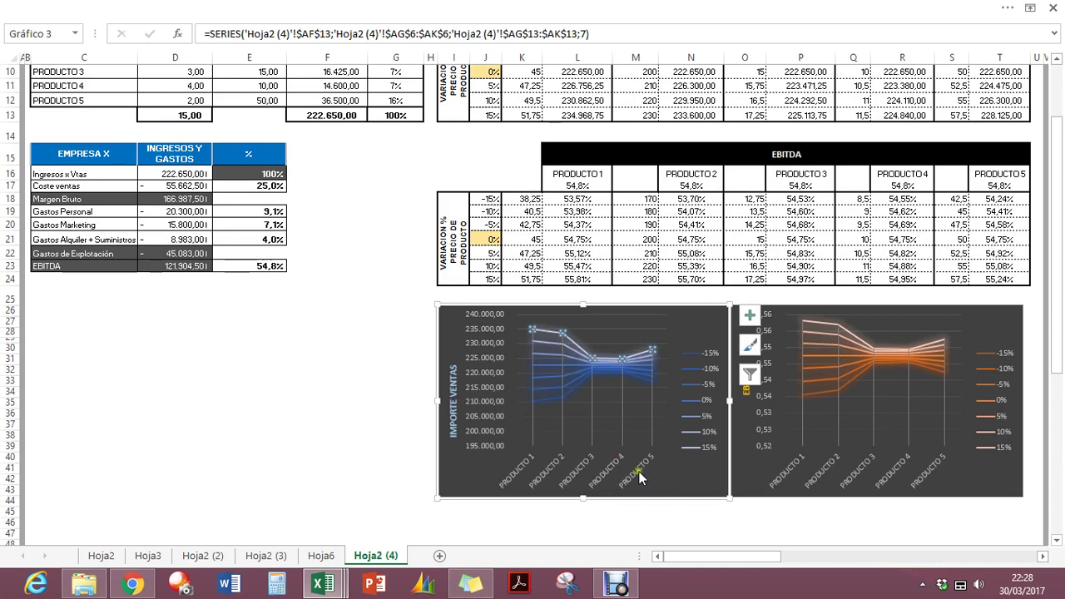
pyautogui.click(545, 400)
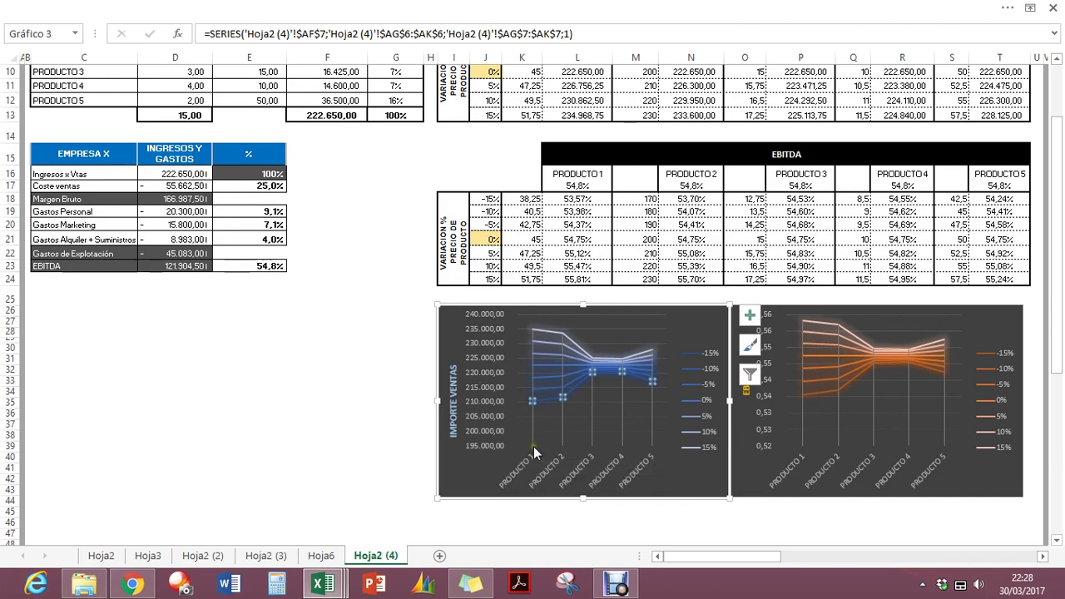
pyautogui.click(541, 334)
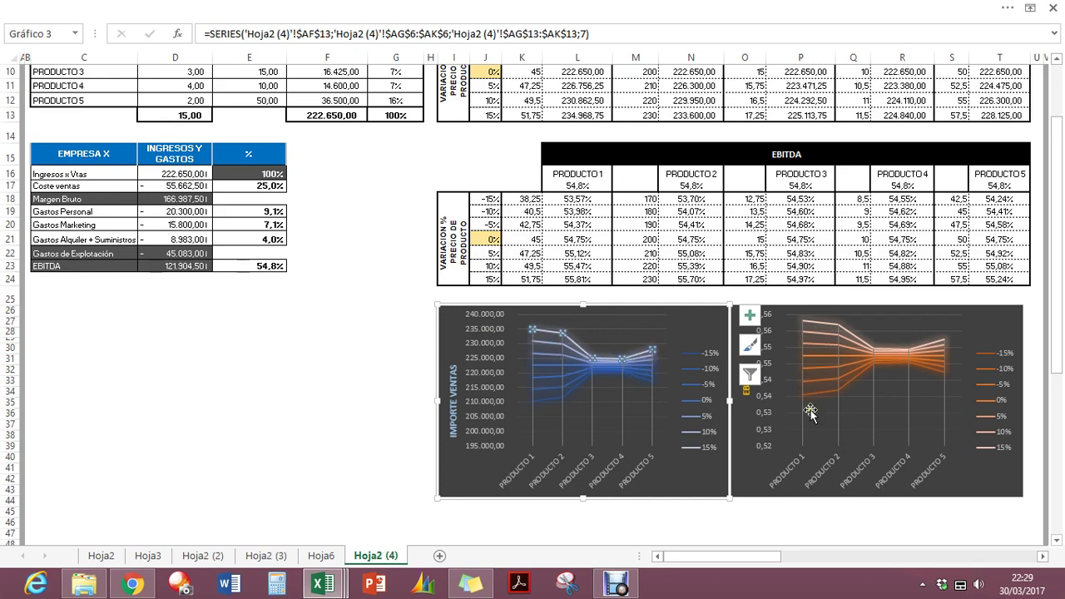
pyautogui.click(912, 522)
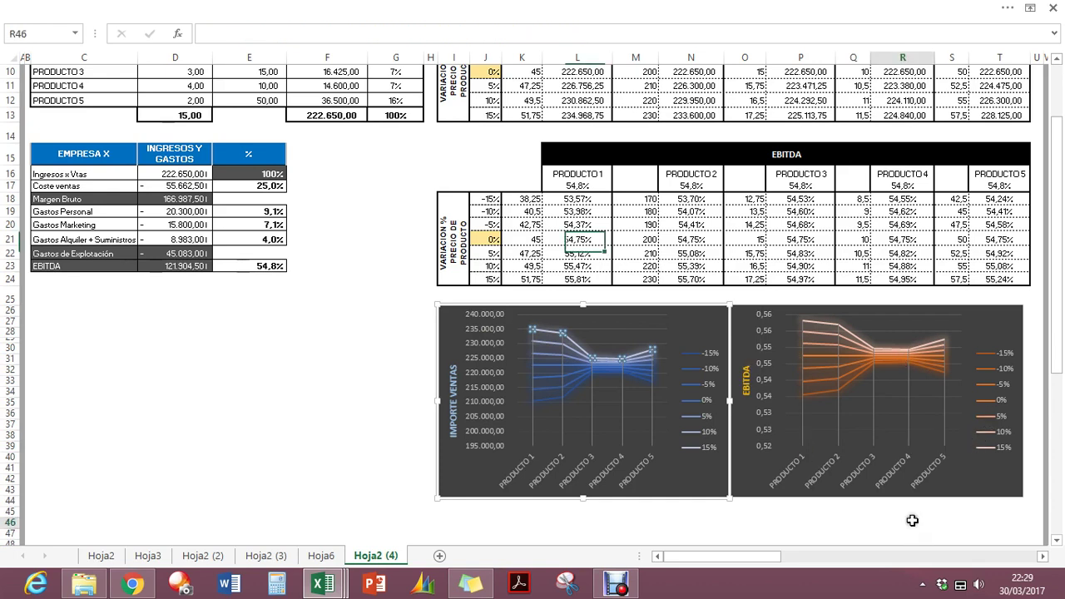
pyautogui.click(818, 330)
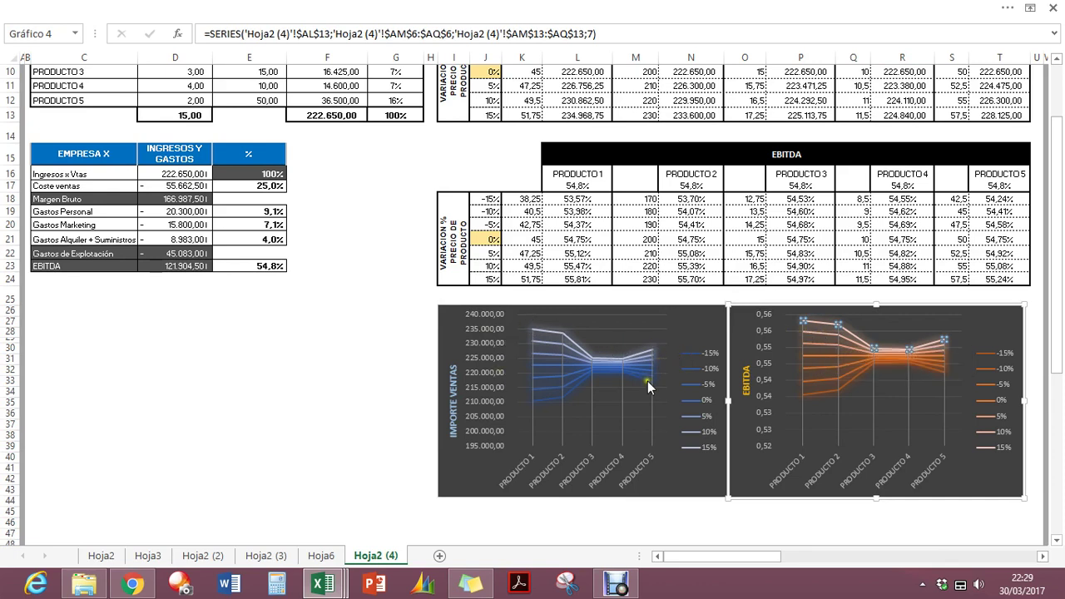
pyautogui.click(358, 363)
pyautogui.scroll(3, 358, 363)
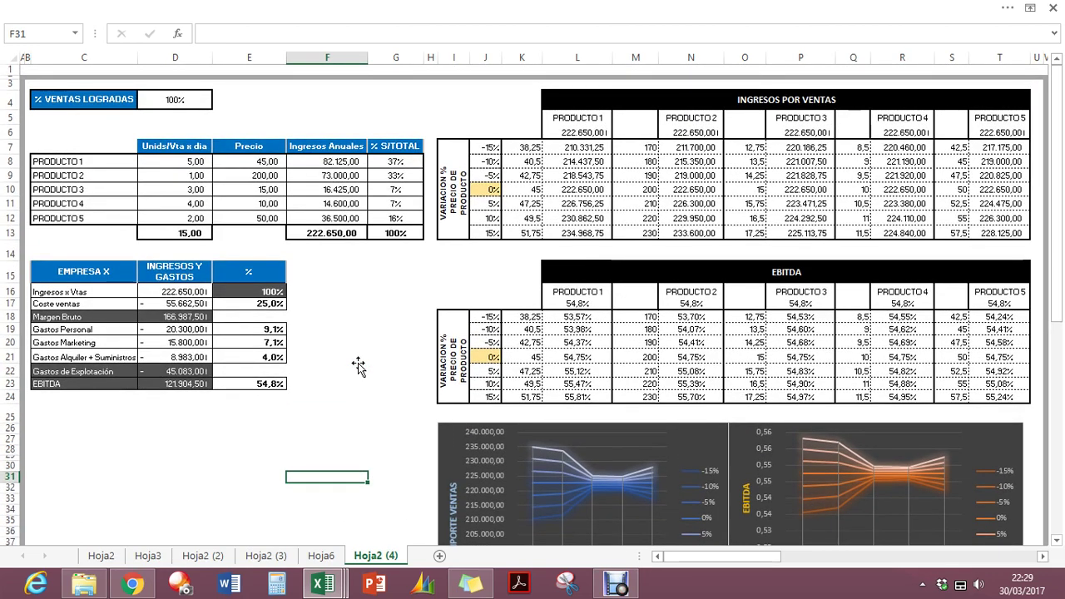
pyautogui.click(382, 303)
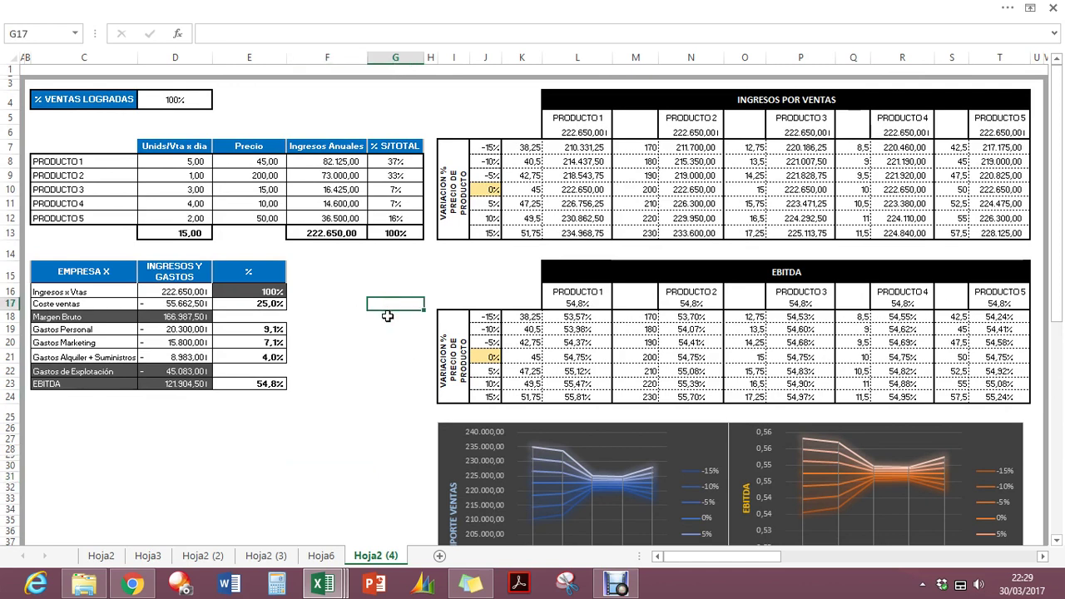